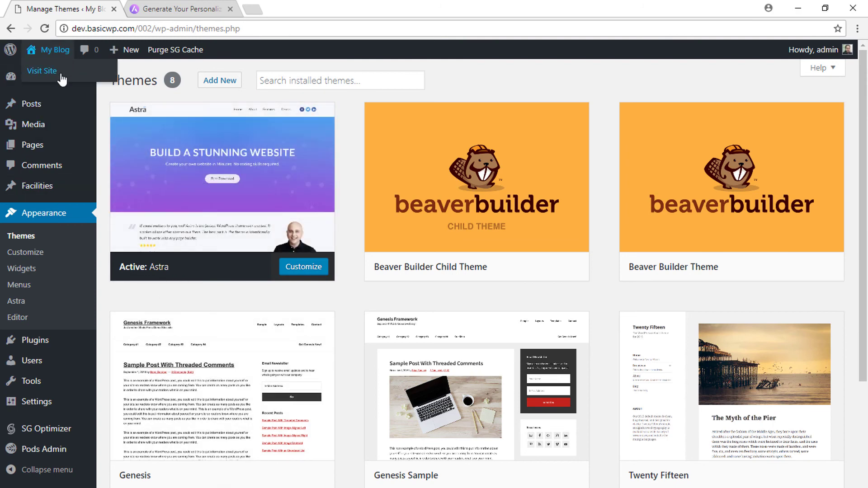
Open the blog's live front page in a new tab, scroll through it, and return to the themes admin
middle_click(29, 71)
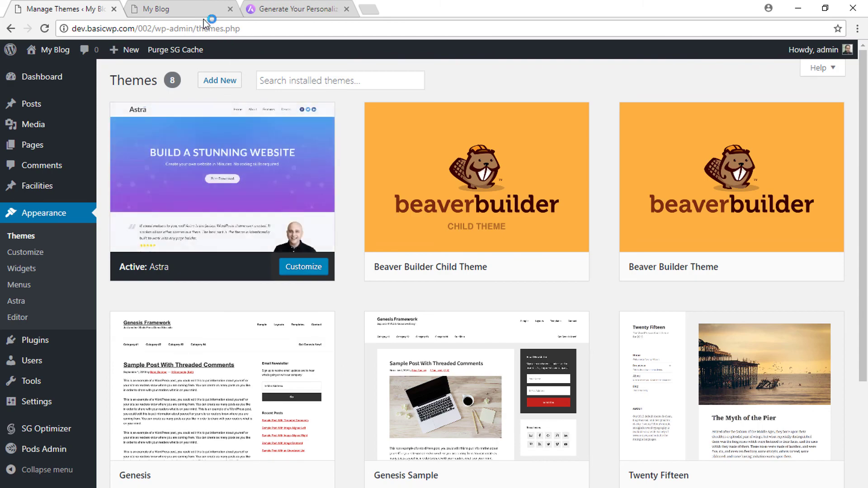
click(190, 9)
scroll(536, 326, down, 6)
drag(867, 169, 867, 110)
scroll(185, 227, up, 2)
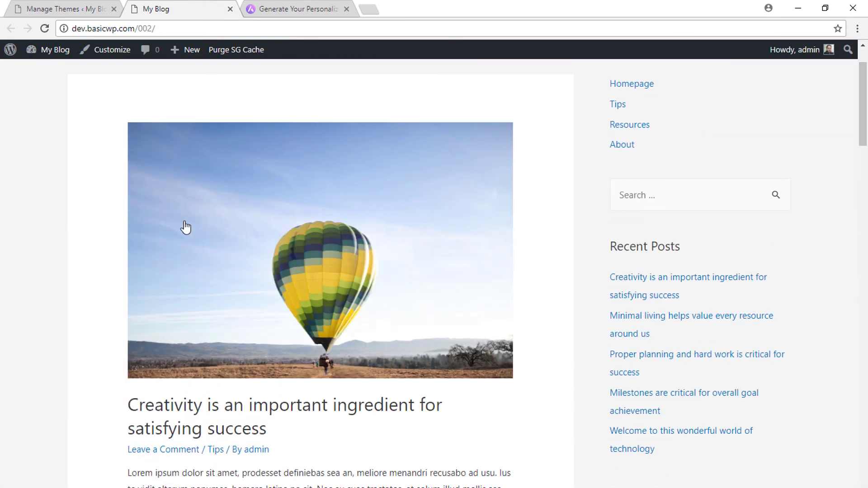
scroll(175, 226, up, 2)
click(61, 7)
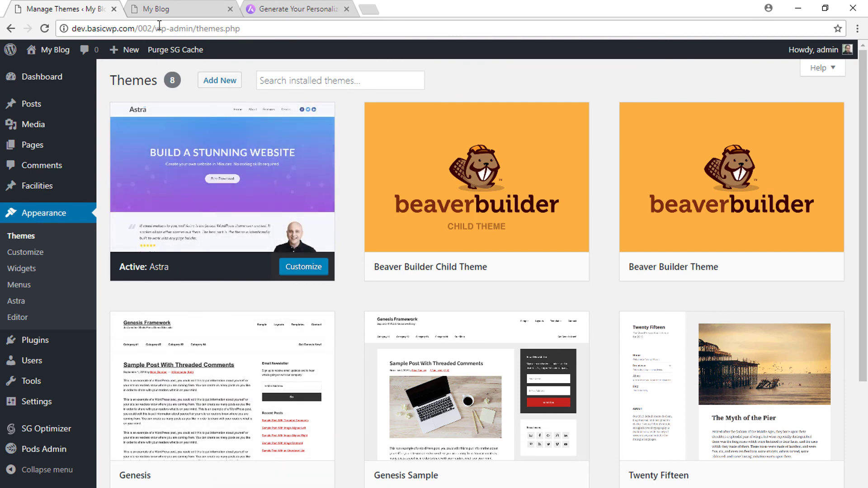
Go to the Astra Child Theme Generator page
click(170, 10)
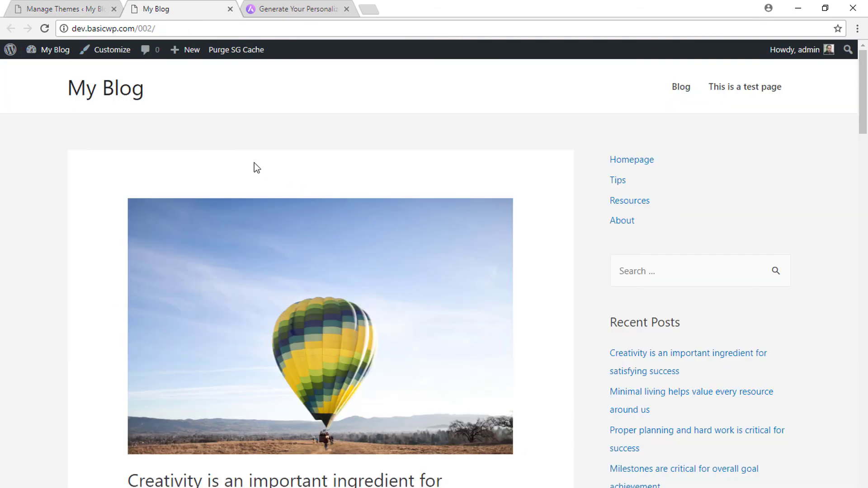
mouse_move(185, 50)
click(291, 7)
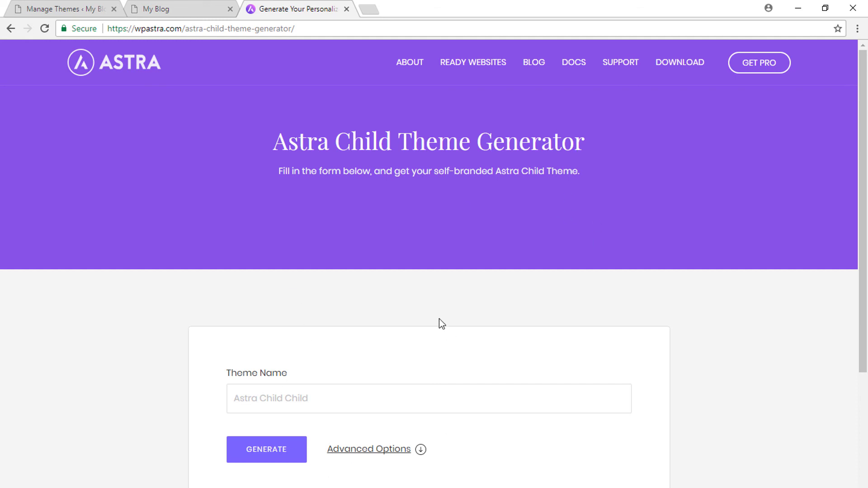
Enter 'basicwp astra' as the child theme's Theme Name
click(271, 406)
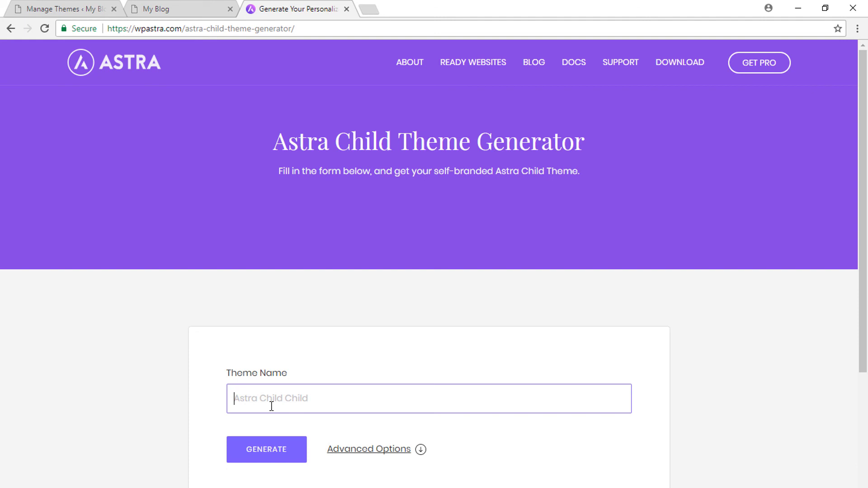
text(basicwp.astra)
scroll(530, 427, down, 1)
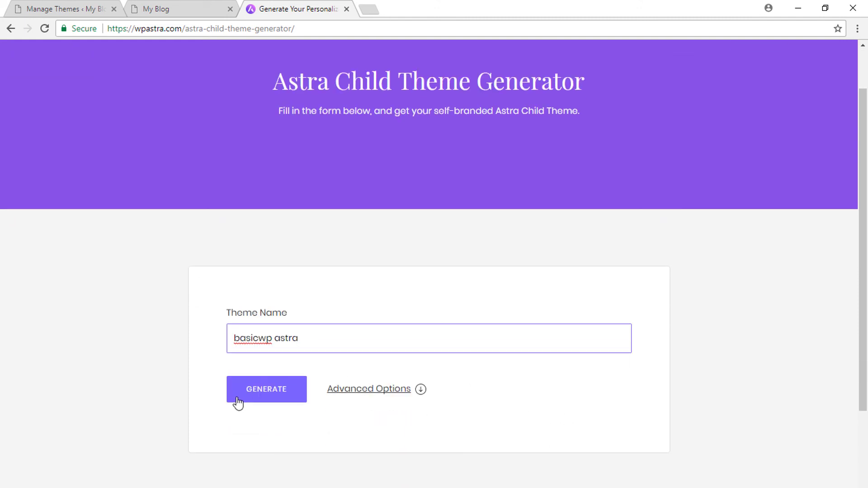
scroll(557, 392, down, 2)
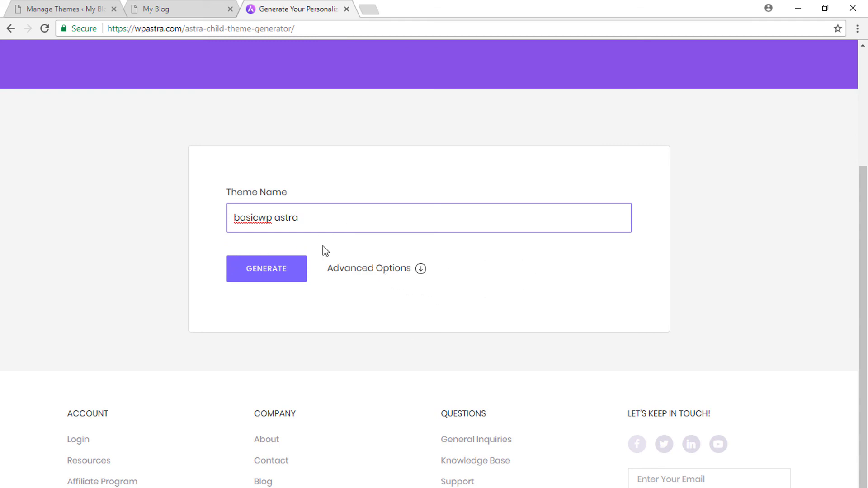
click(388, 272)
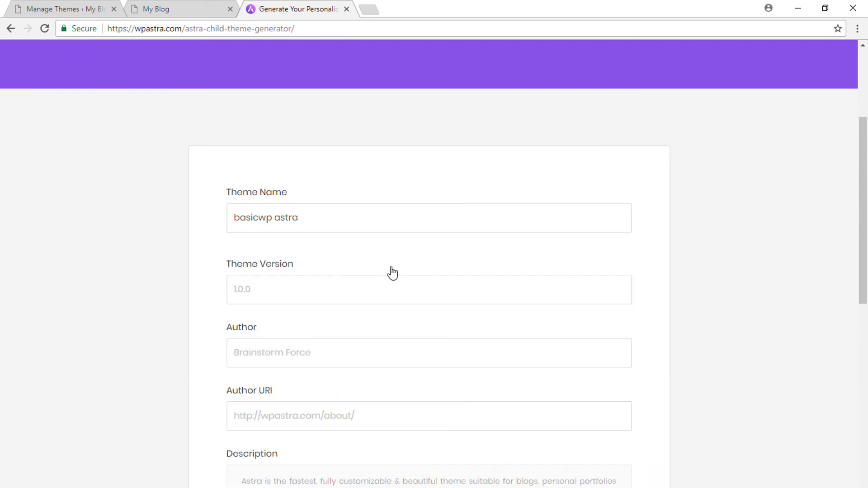
click(285, 357)
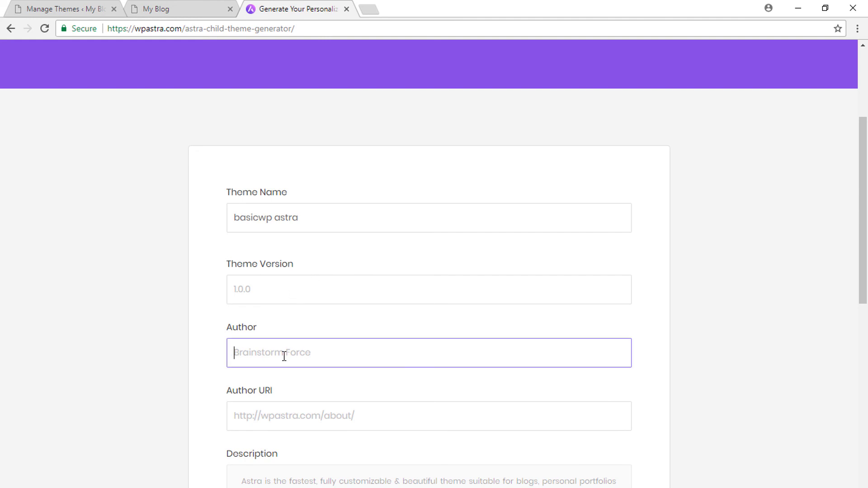
text(Davinder Singh Kainth)
key(Tab)
text(http)
text(:)
text(://basu)
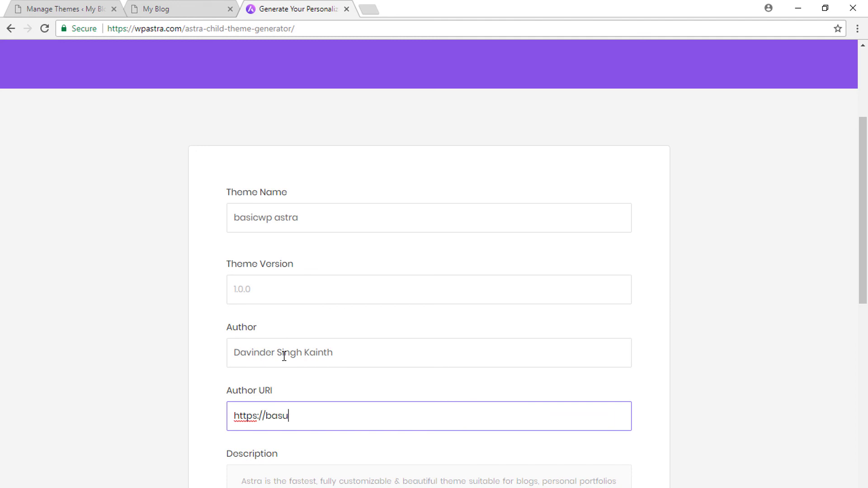
key(BackSpace)
text(icwp.com)
scroll(359, 335, down, 3)
scroll(351, 347, down, 7)
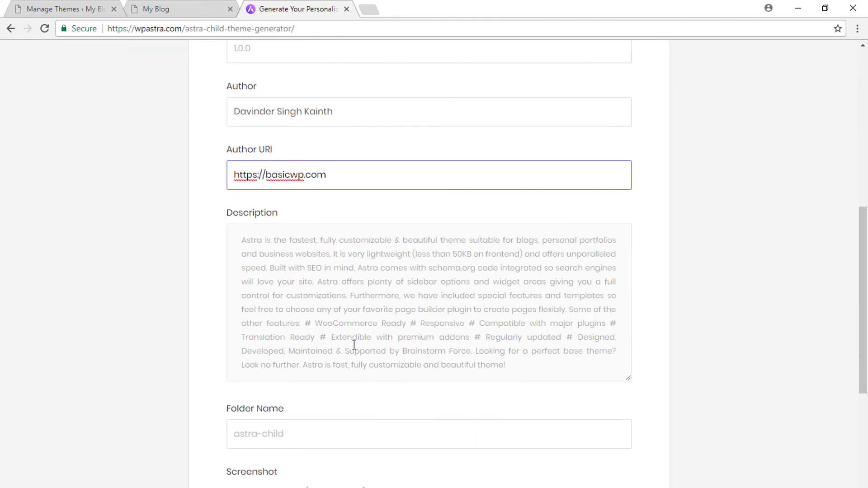
Enter 'basicwp-astra' in the Folder Name field
click(262, 261)
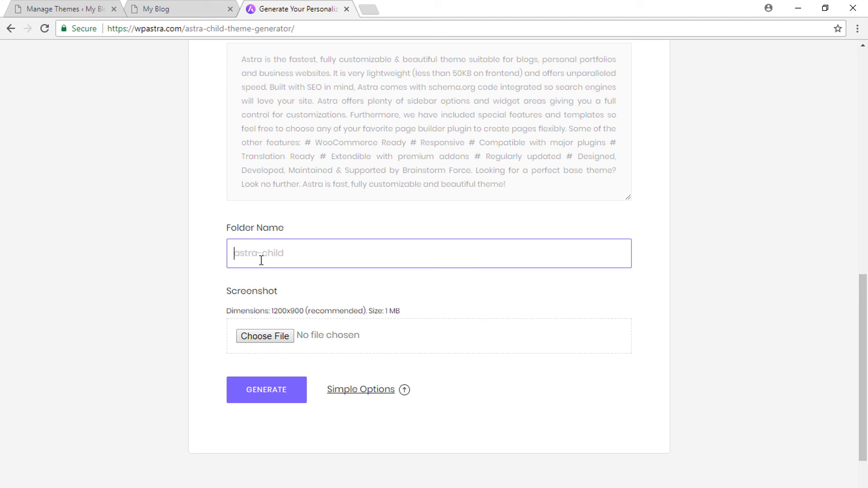
text(basicwp-astra)
double_click(284, 255)
click(331, 253)
double_click(285, 253)
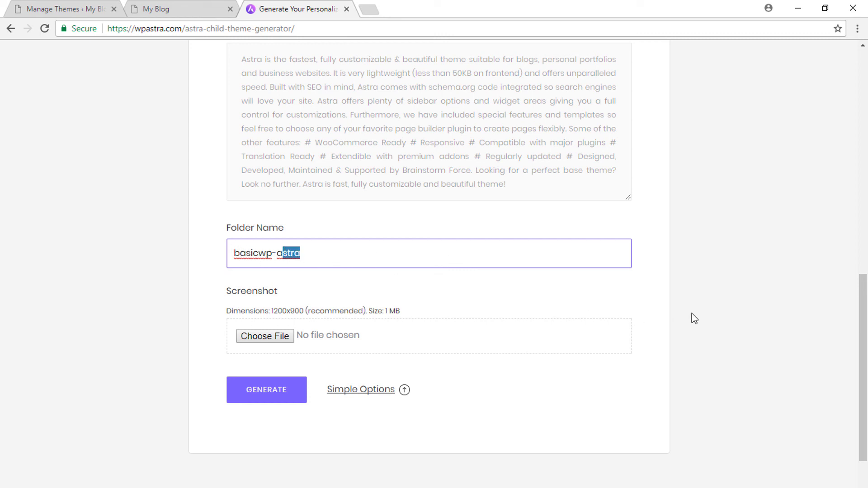
click(248, 294)
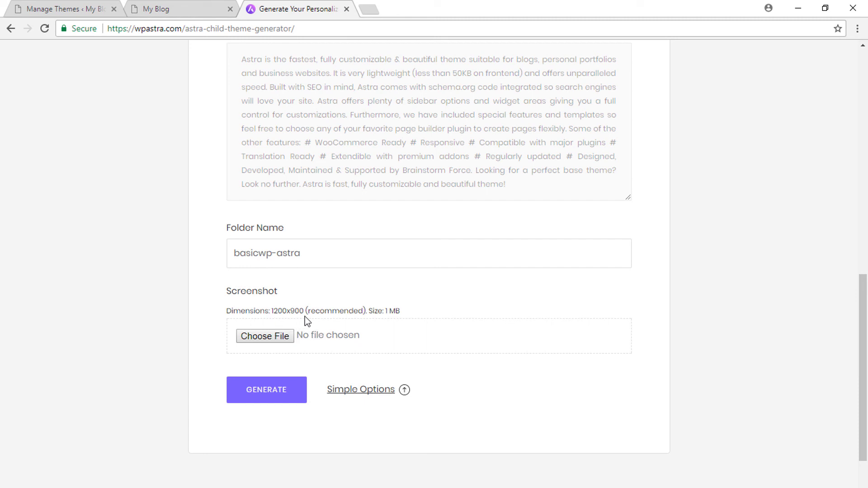
Attach basicwp-astra-screenshot.png as the screenshot and generate the child theme zip
click(280, 338)
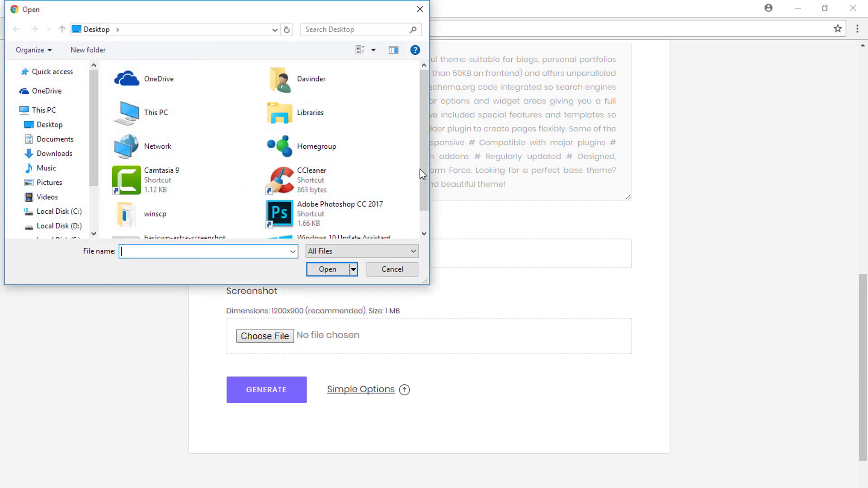
scroll(423, 190, down, 1)
click(181, 222)
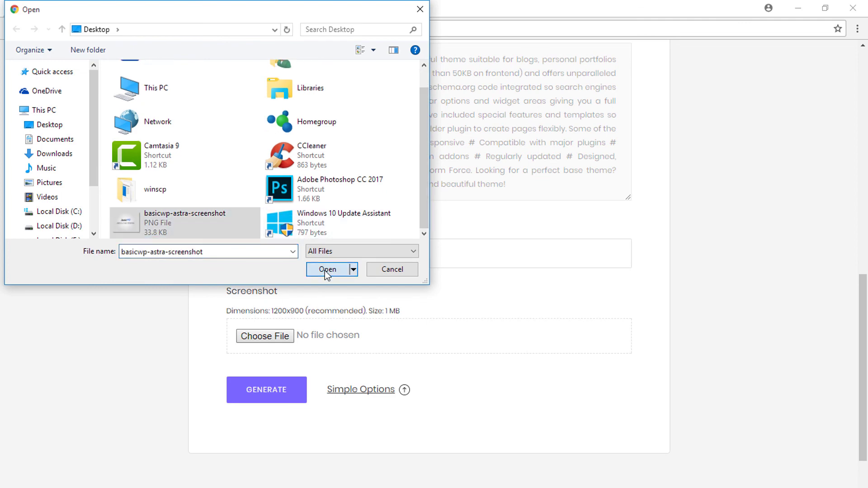
click(325, 271)
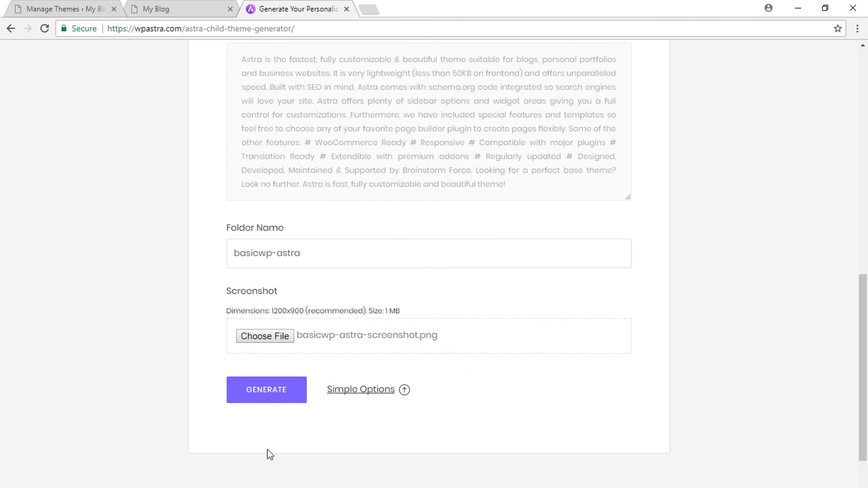
click(267, 396)
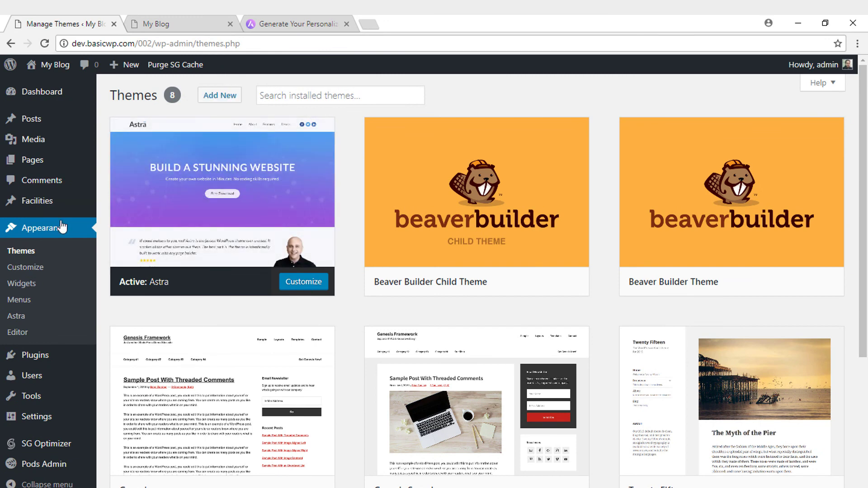
Upload basicwp-astra (1).zip as a new theme and install it
click(213, 95)
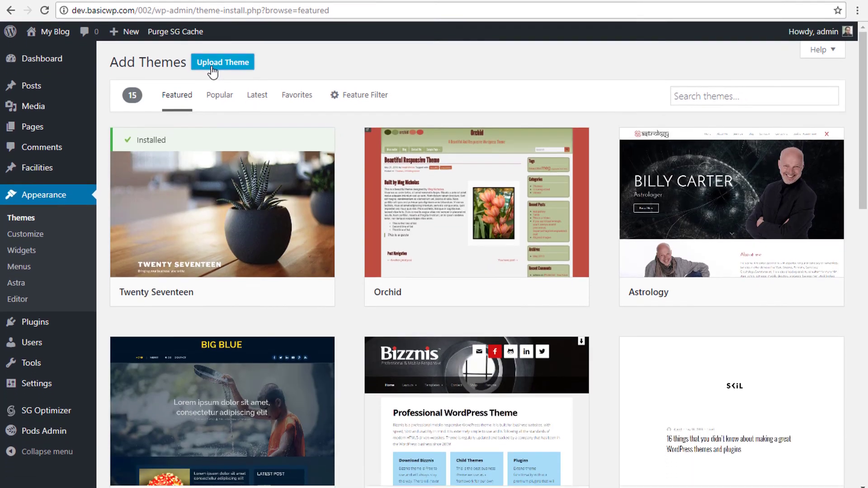
click(213, 91)
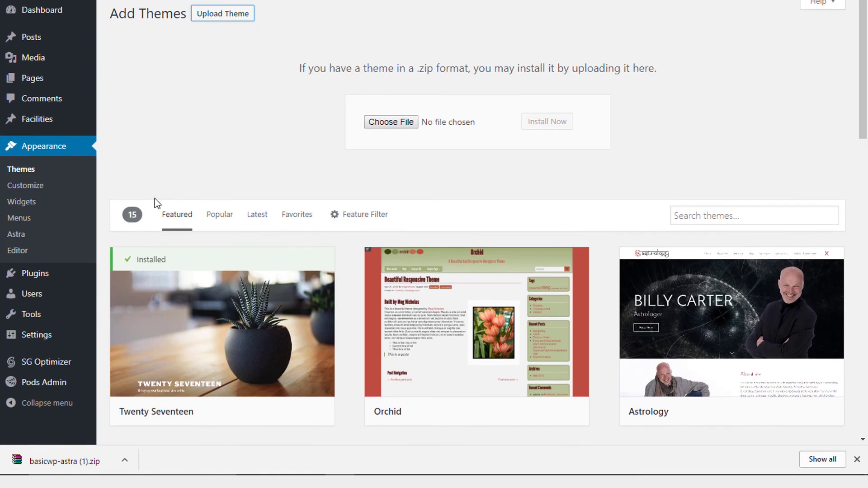
drag(71, 447, 399, 122)
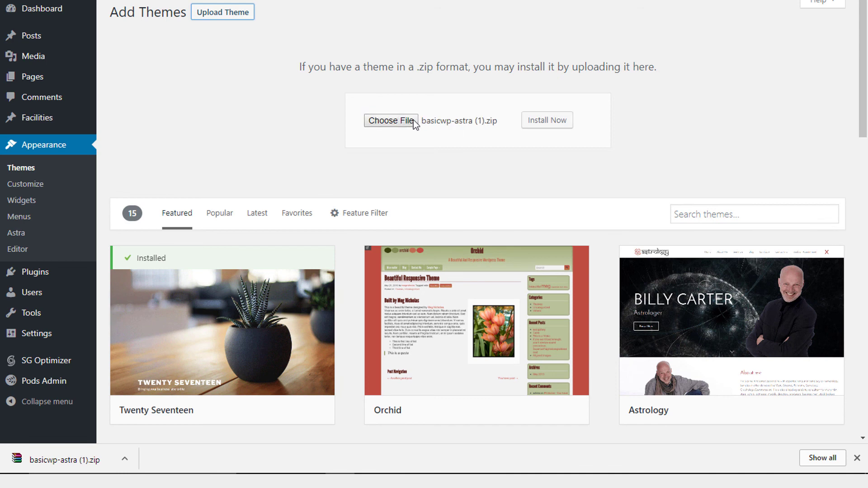
click(547, 125)
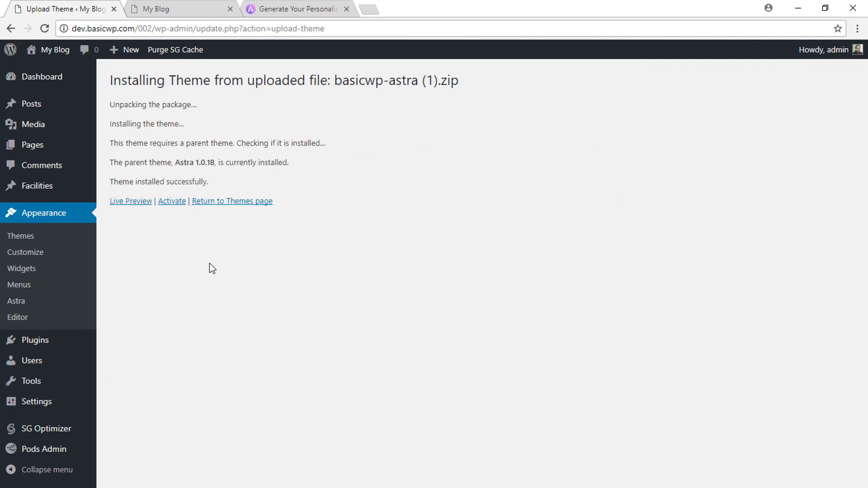
Activate the basicwp astra theme, reload the My Blog front page, and return to Manage Themes
click(172, 201)
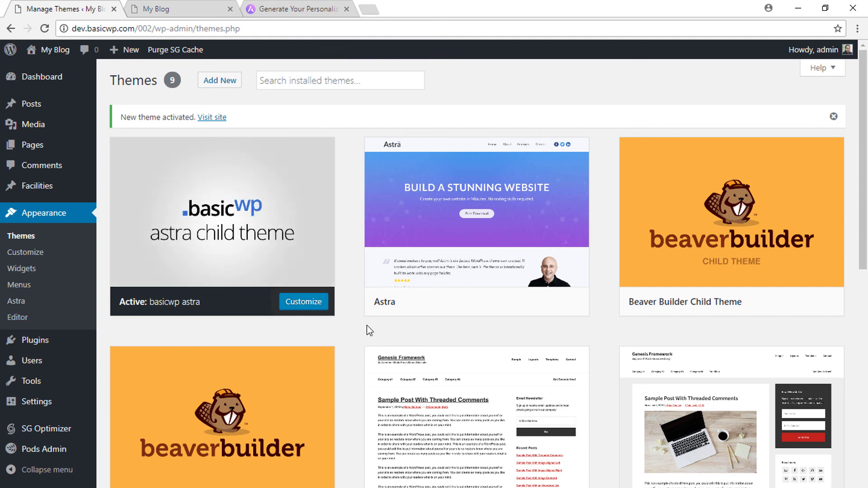
click(183, 5)
click(44, 29)
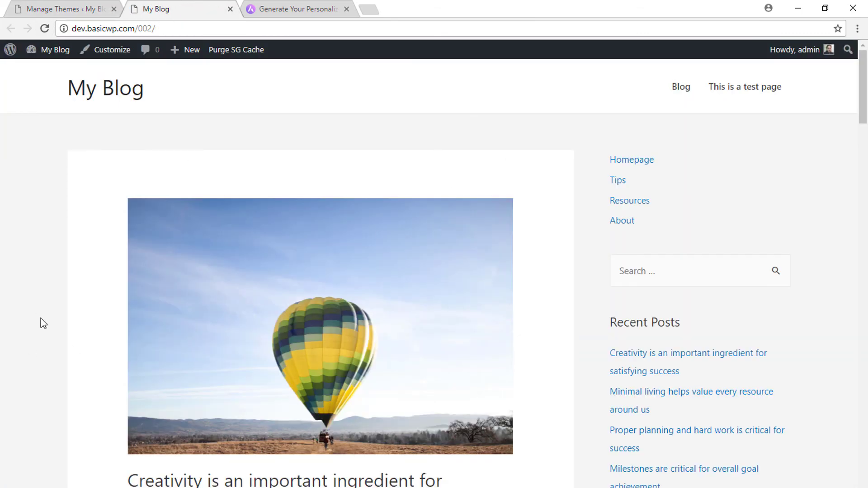
click(45, 14)
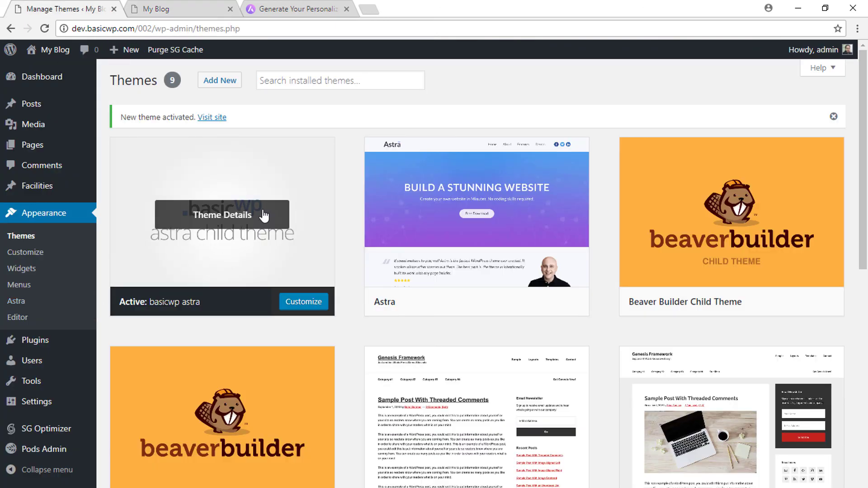
Review the child theme's style.css, then its functions.php, in the theme editor
click(23, 318)
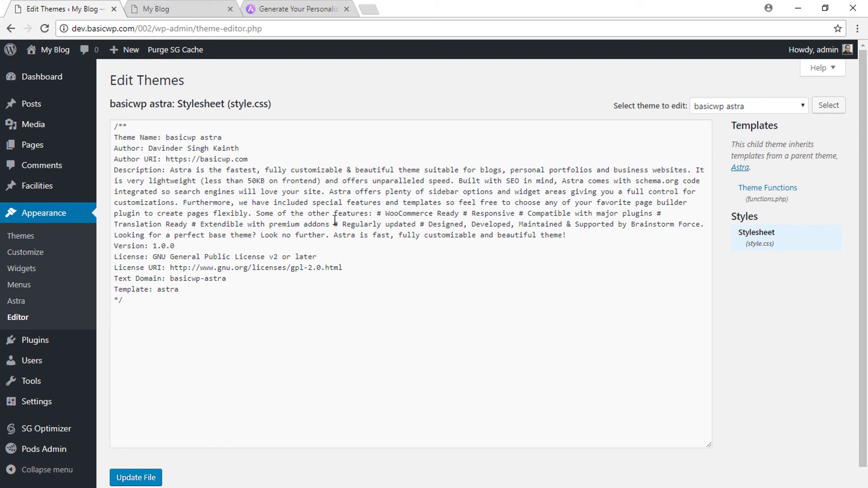
click(155, 340)
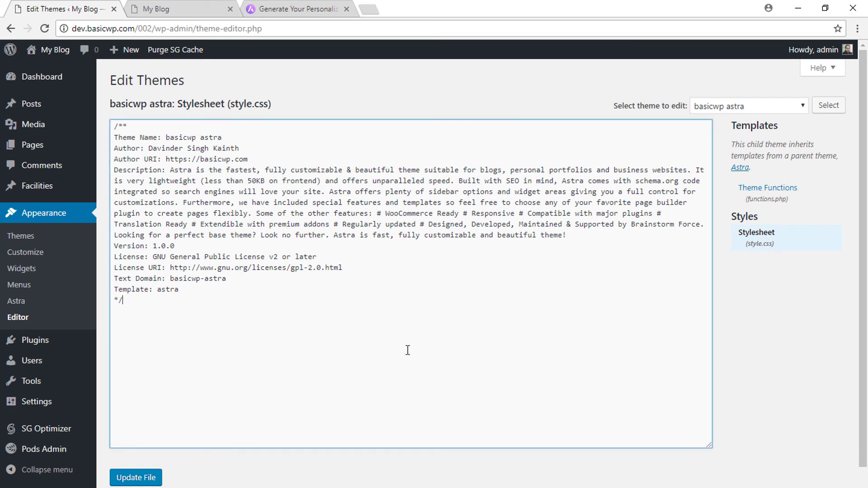
click(767, 195)
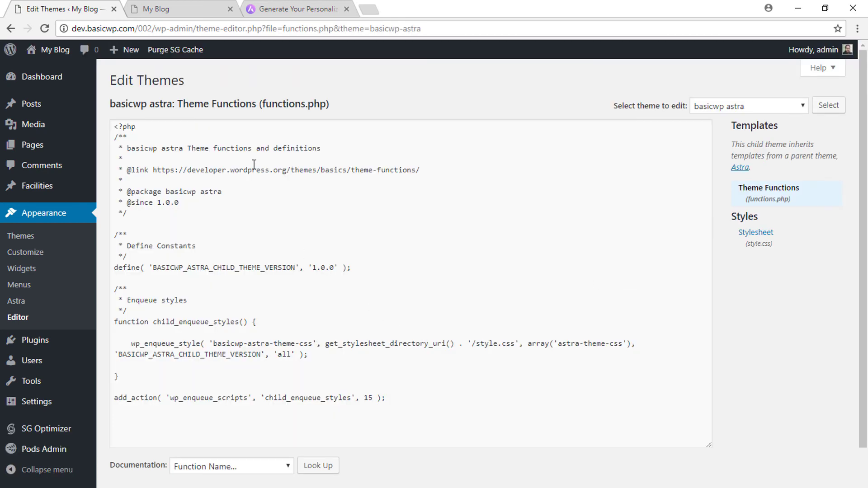
scroll(386, 330, down, 2)
click(132, 359)
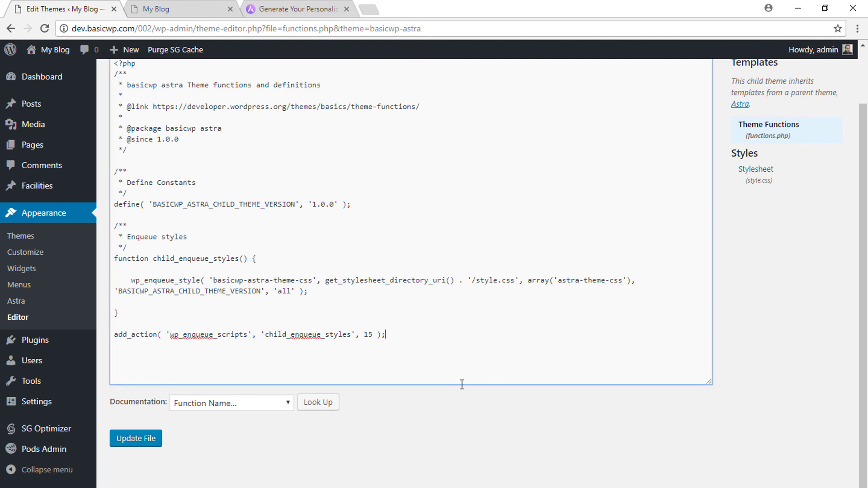
scroll(462, 385, up, 2)
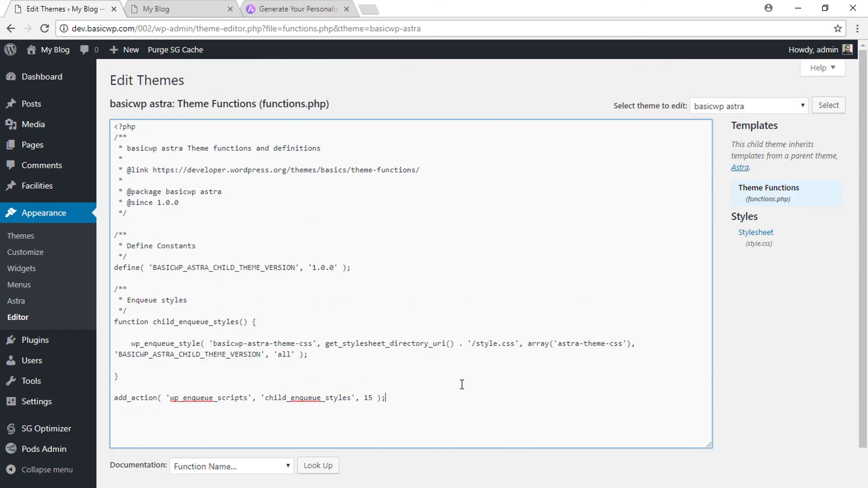